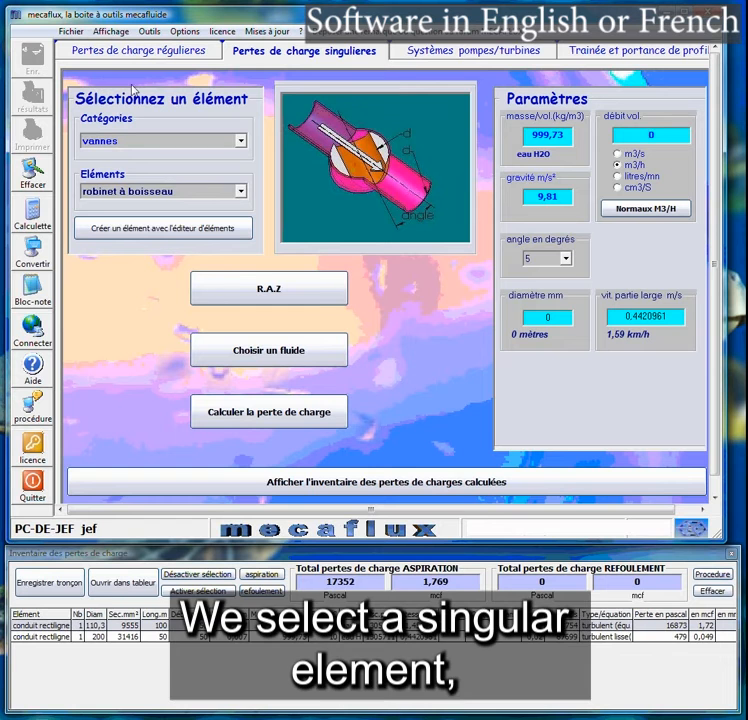
# - Select the "cone divergent" element in the cones category and set its flow rate to 50 m3/h and angle to 30 degrees
pyautogui.click(240, 141)
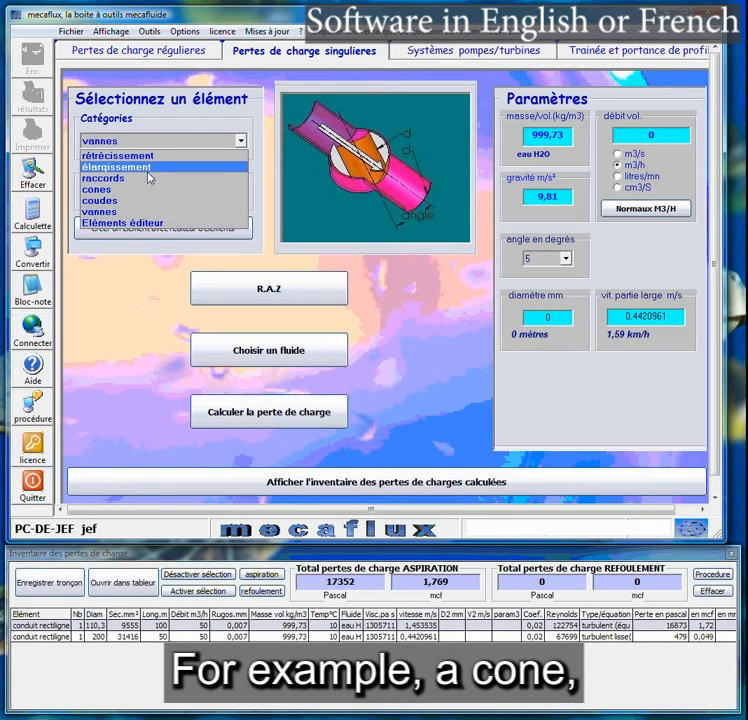
pyautogui.click(130, 189)
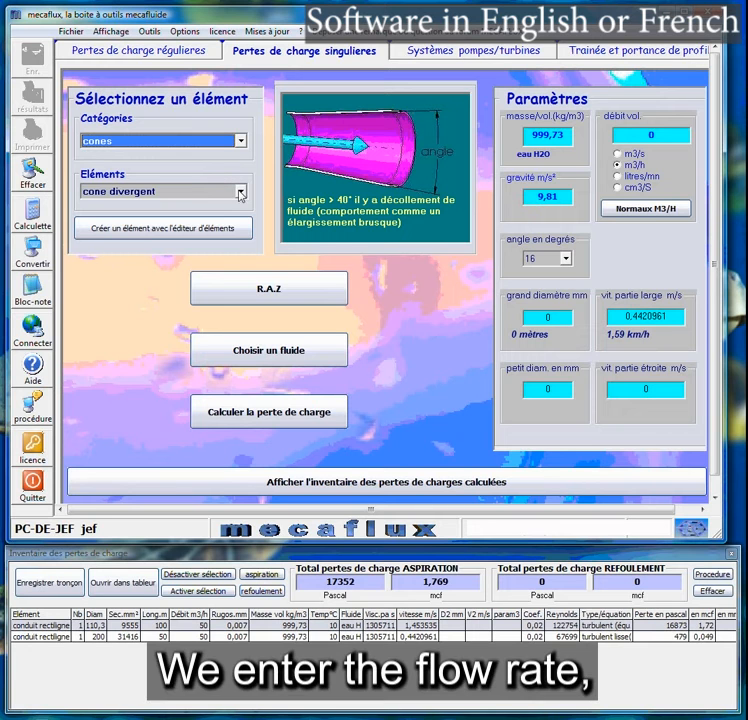
pyautogui.moveTo(633, 135); pyautogui.dragTo(668, 138)
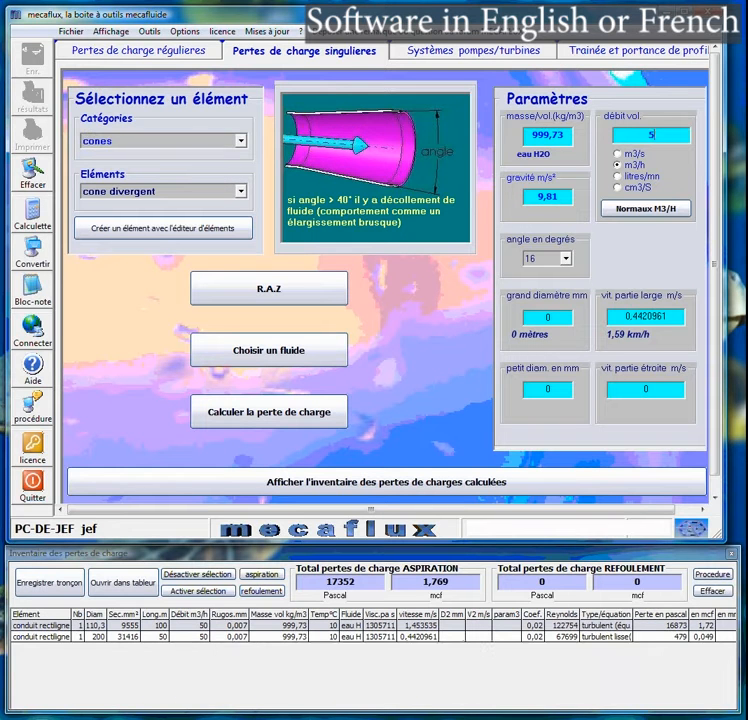
pyautogui.click(565, 258)
pyautogui.click(549, 310)
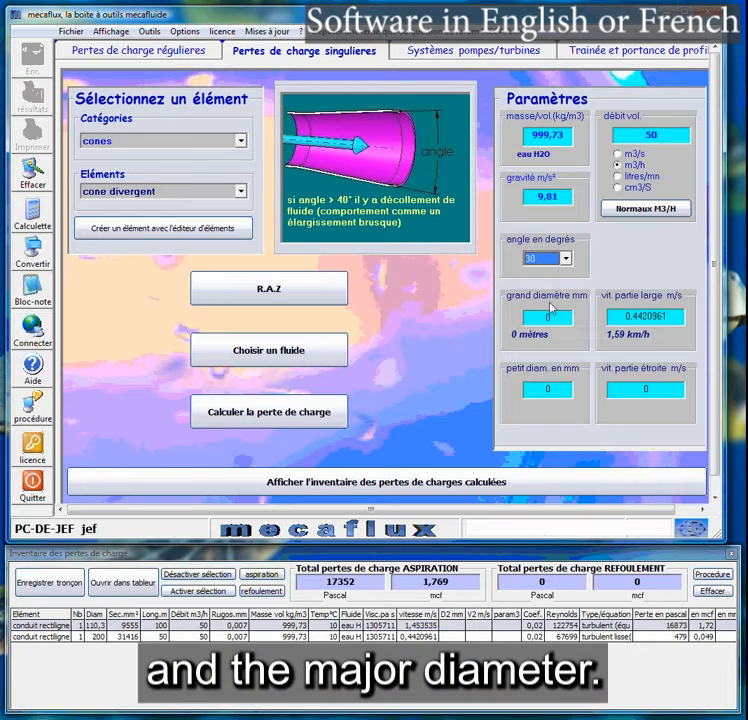
# - Set the divergent cone's small diameter to 110 mm and its large diameter to 200 mm
pyautogui.click(563, 319)
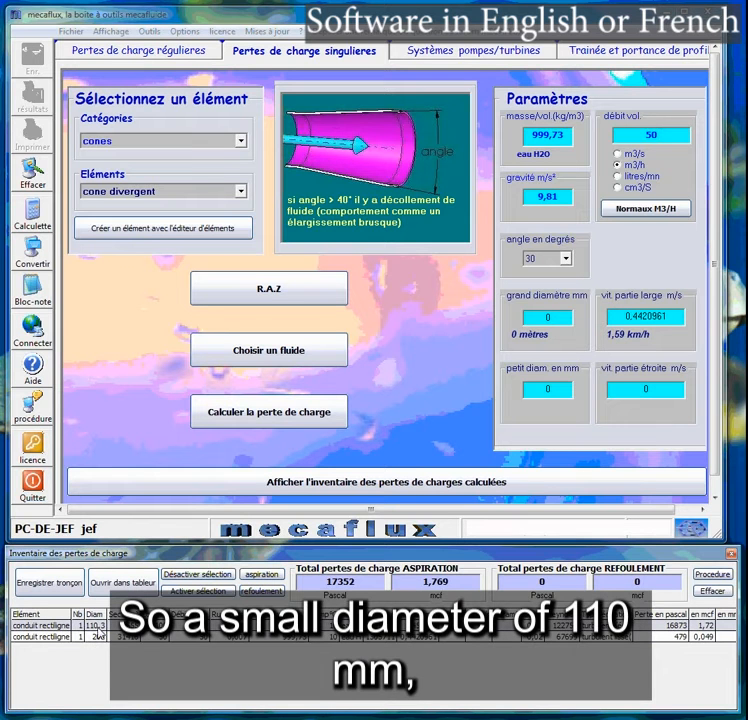
pyautogui.moveTo(543, 389); pyautogui.dragTo(554, 388)
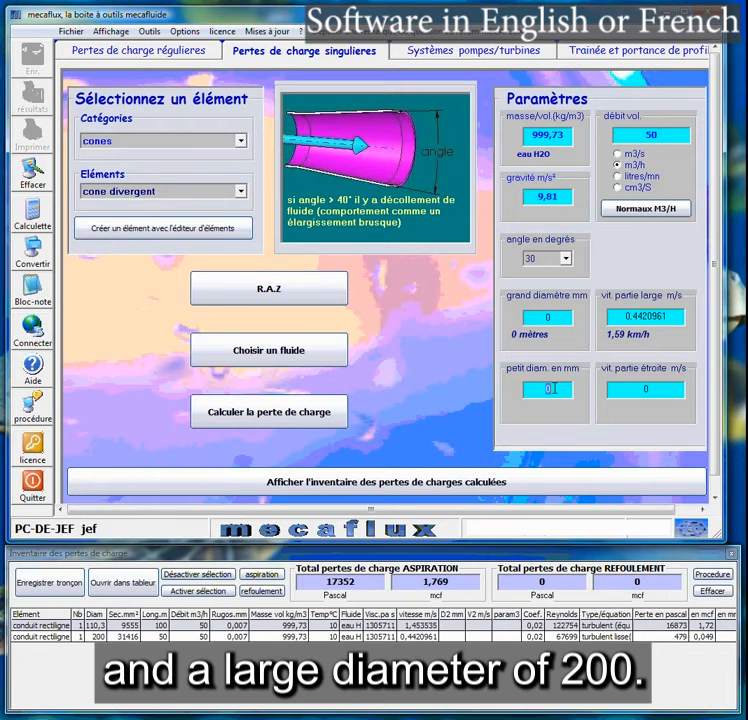
pyautogui.write('110')
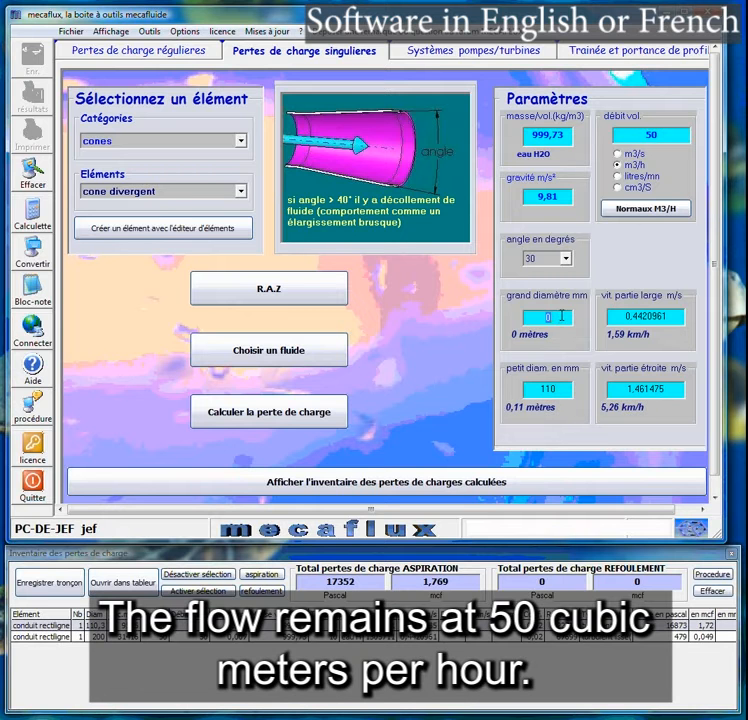
pyautogui.write('200')
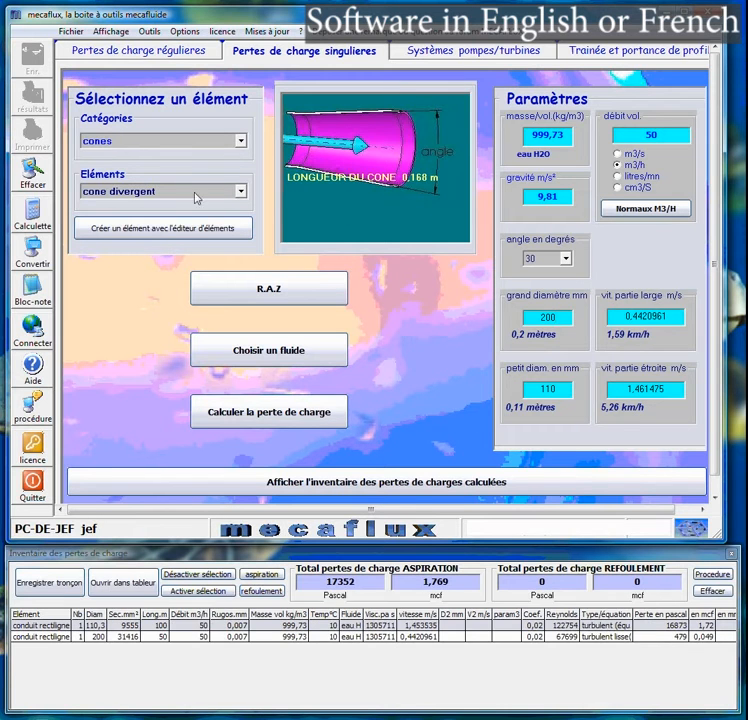
# - Calculate the divergent cone's pressure drop, then close its results sheet
pyautogui.click(250, 412)
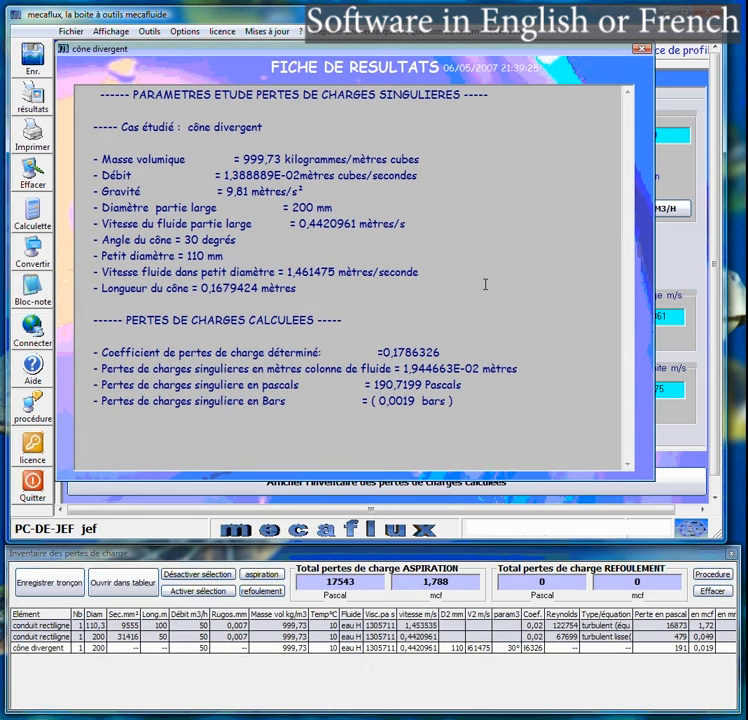
pyautogui.moveTo(337, 57); pyautogui.dragTo(563, 60)
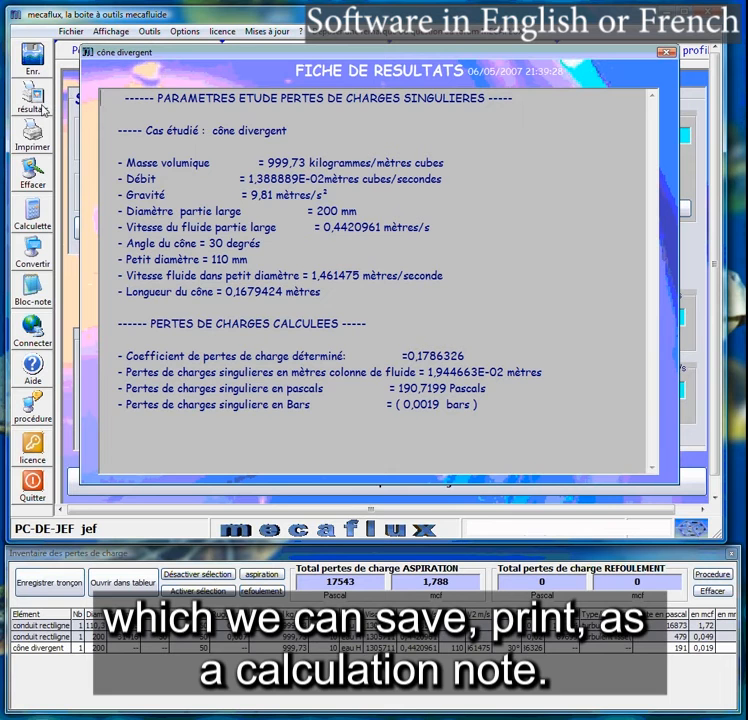
pyautogui.click(665, 52)
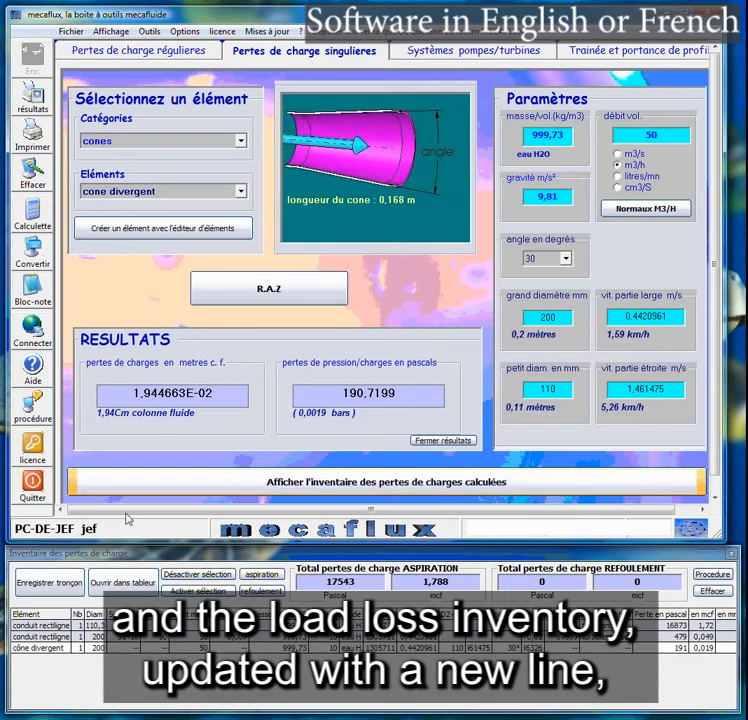
pyautogui.click(118, 556)
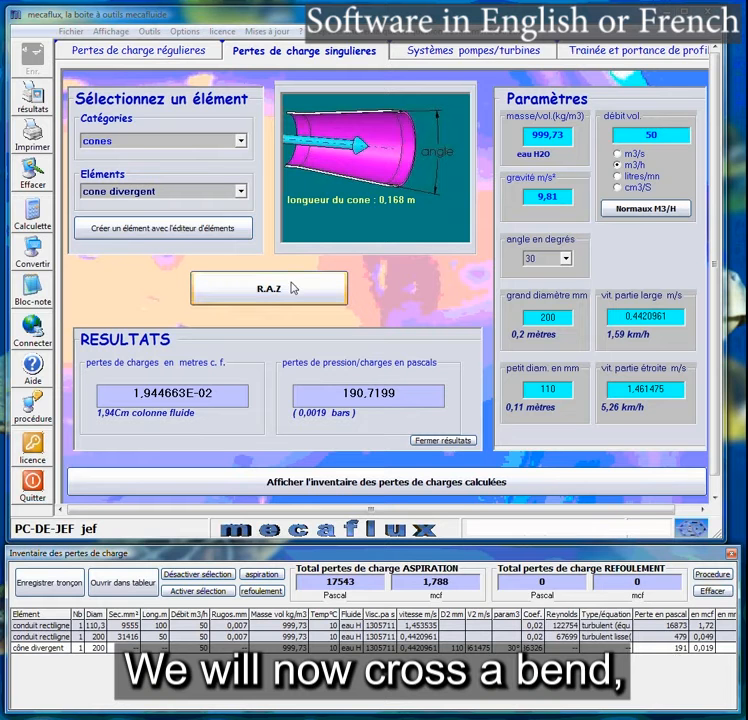
# - Select the rounded bend "coude arrondi" in the coudes category and give it a 150 mm radius and a 90-degree angle
pyautogui.click(241, 146)
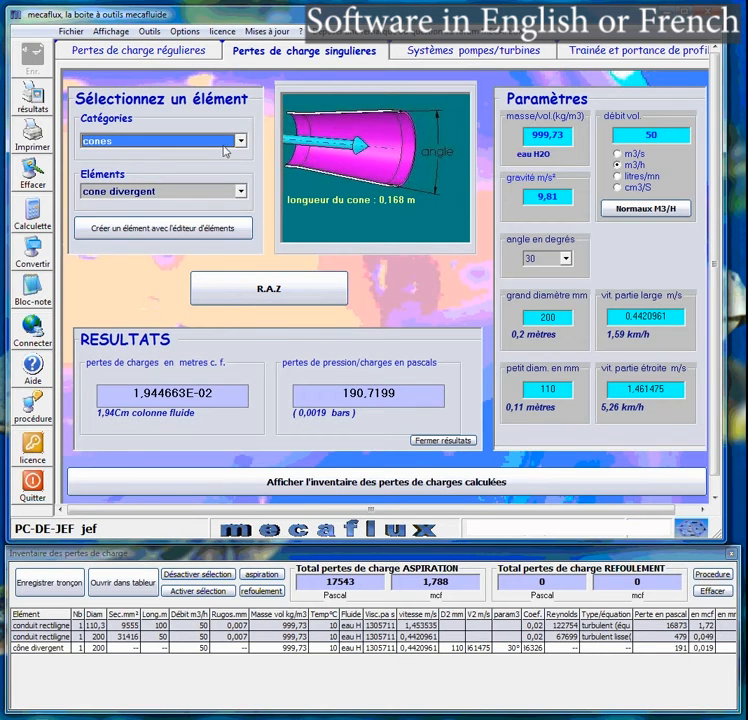
pyautogui.click(241, 143)
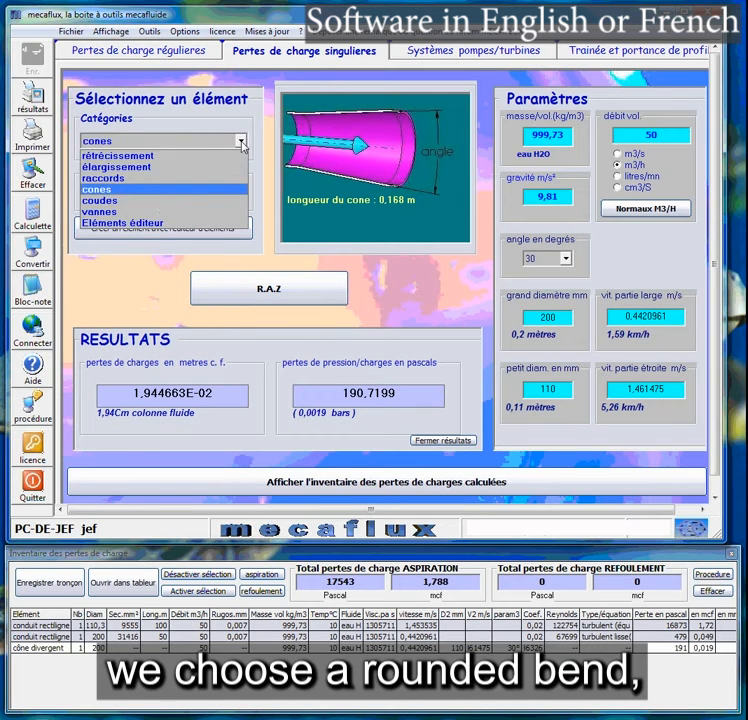
pyautogui.click(163, 200)
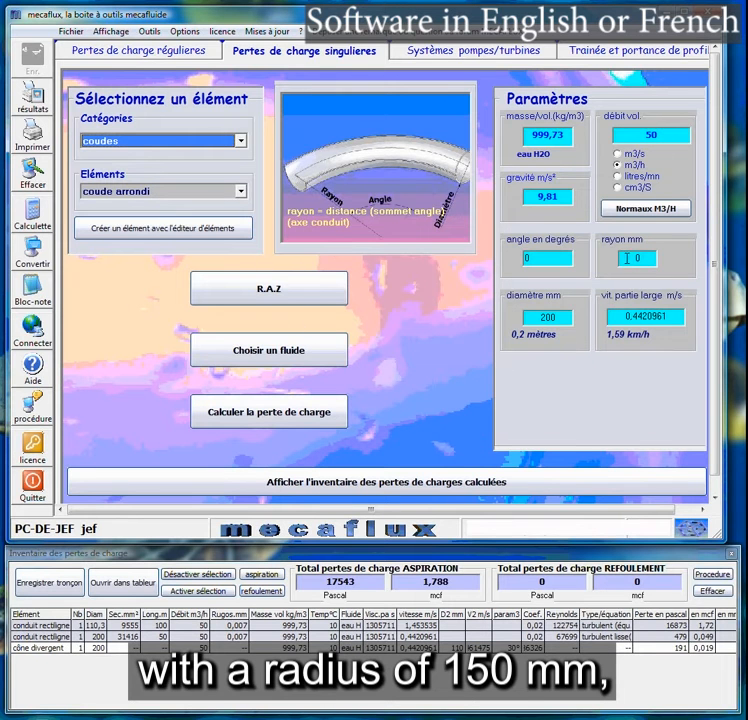
pyautogui.moveTo(628, 258); pyautogui.dragTo(643, 258)
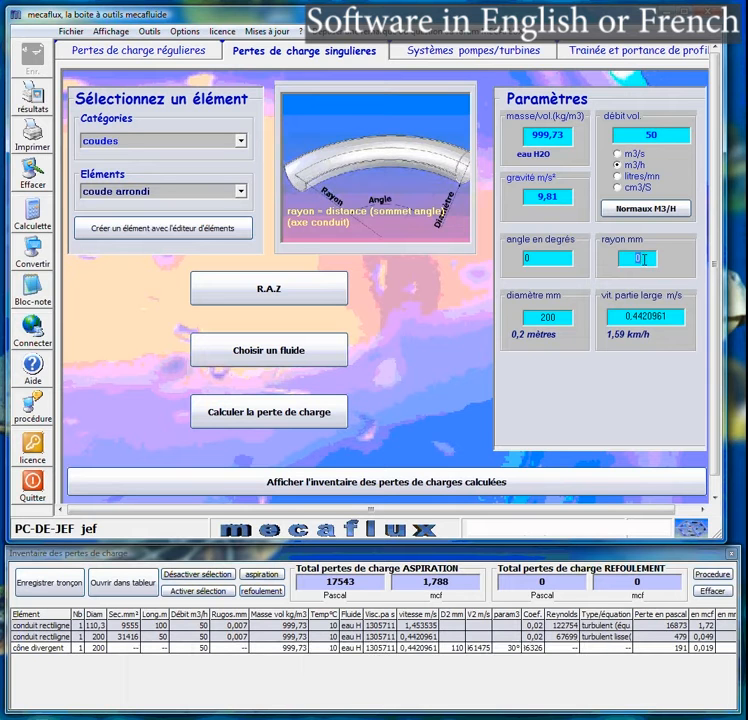
pyautogui.write('150')
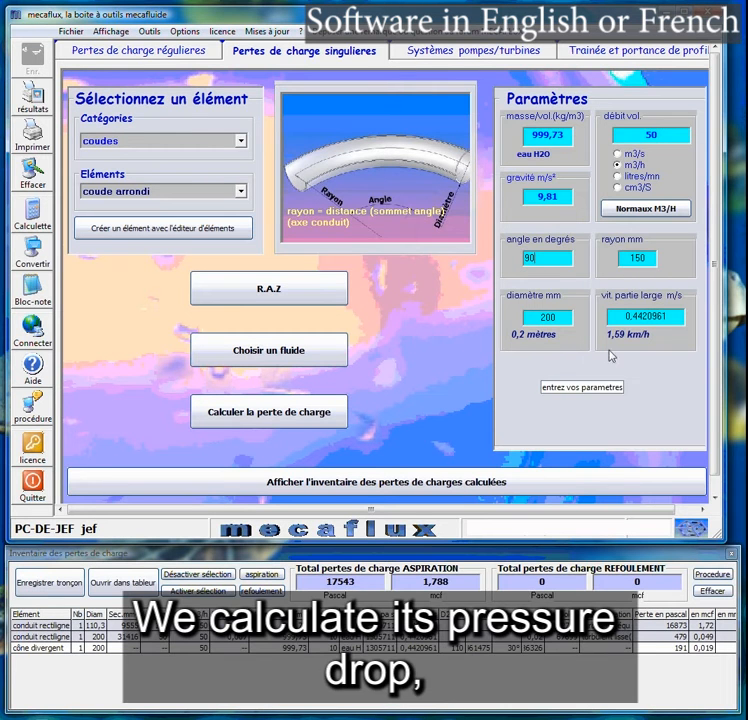
# - Calculate the rounded bend's pressure drop and review the parameters and calculated losses in its results sheet before closing it
pyautogui.click(277, 411)
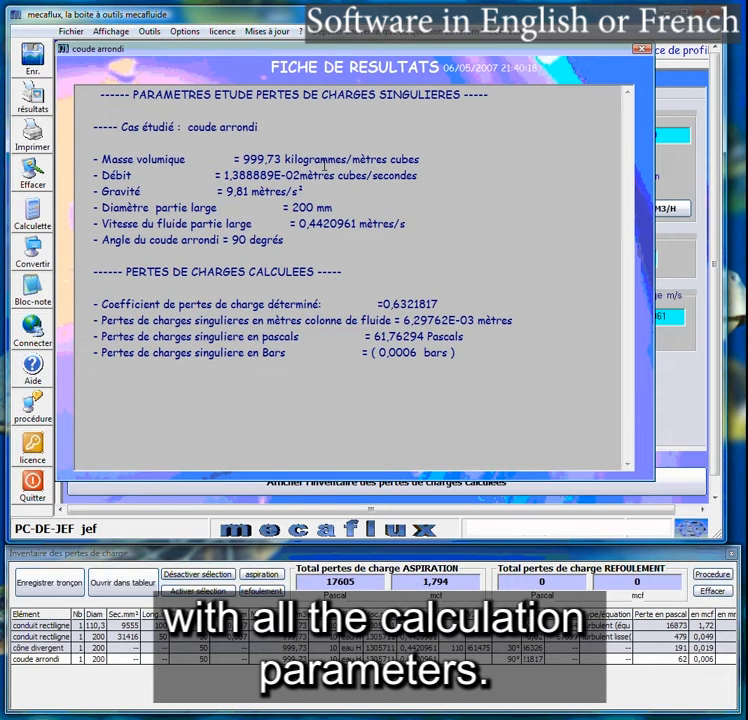
pyautogui.moveTo(119, 127); pyautogui.dragTo(266, 125)
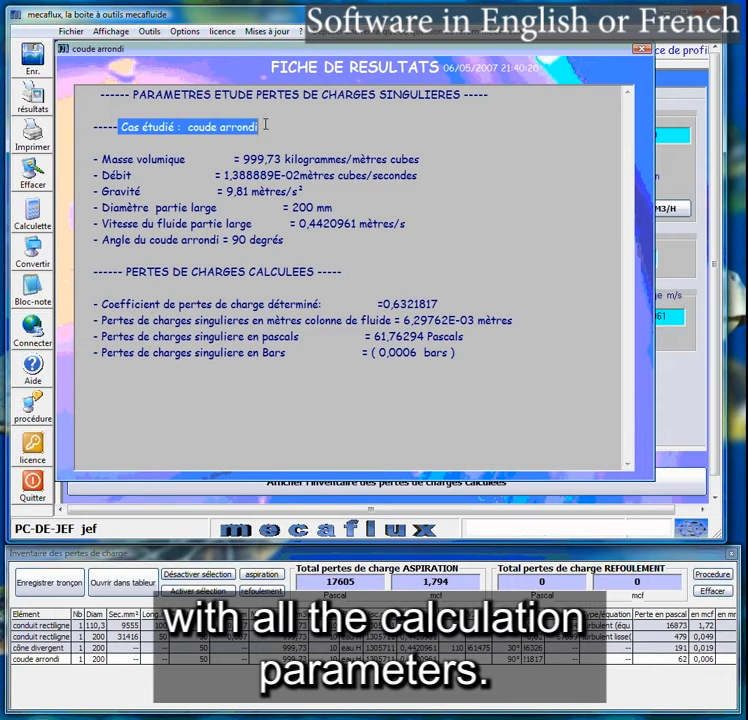
pyautogui.moveTo(95, 154); pyautogui.dragTo(440, 246)
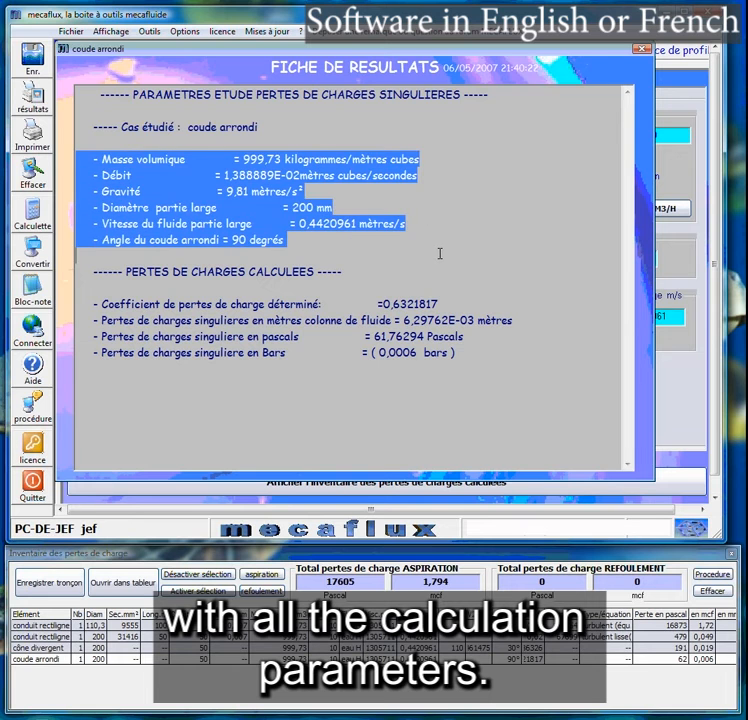
pyautogui.moveTo(102, 301); pyautogui.dragTo(511, 369)
pyautogui.click(377, 417)
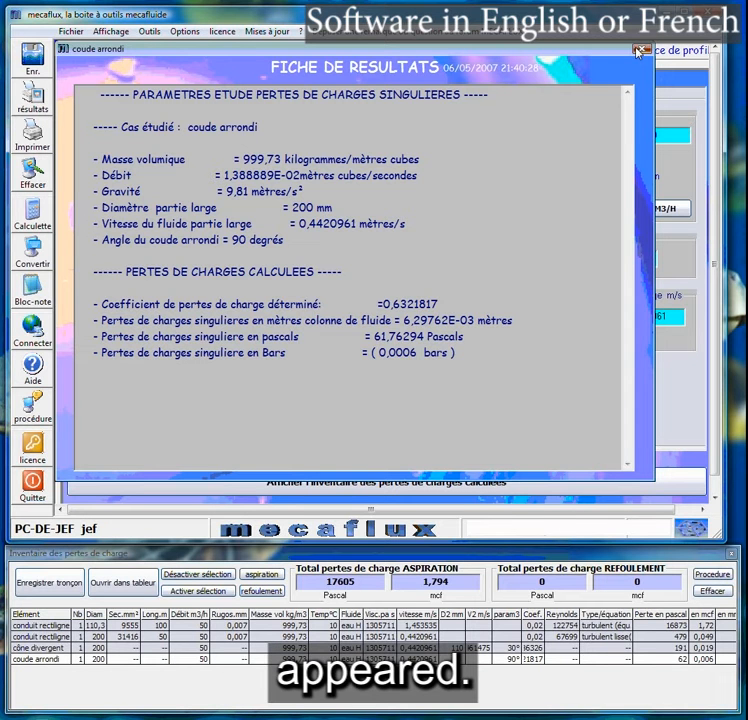
pyautogui.click(636, 51)
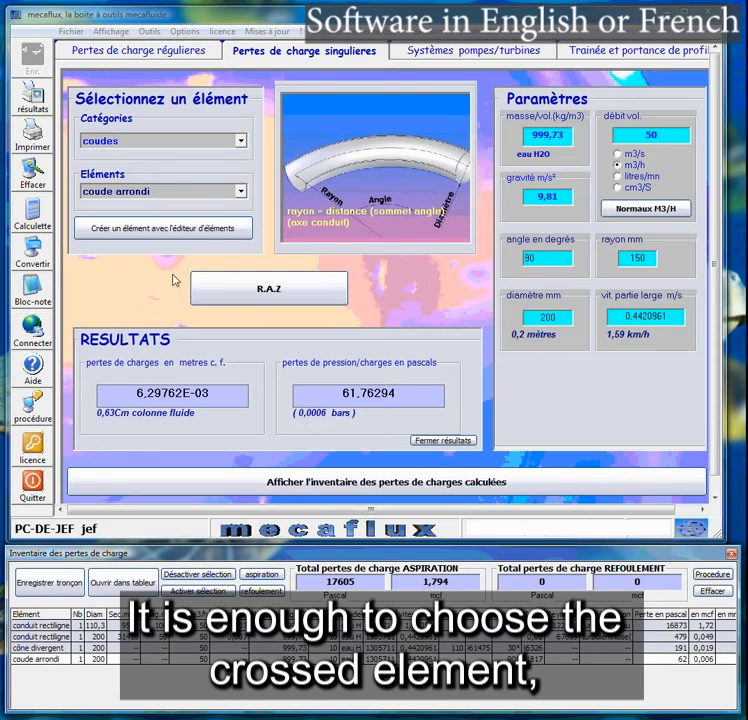
# - Preview the "rétrécissement" and "élargissement" categories of singular elements
pyautogui.click(241, 142)
pyautogui.click(241, 142)
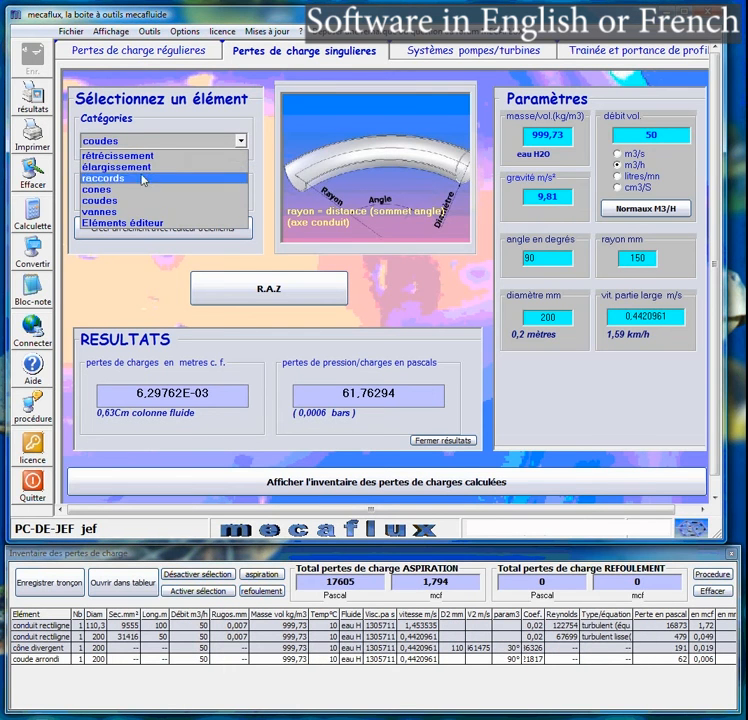
pyautogui.click(147, 157)
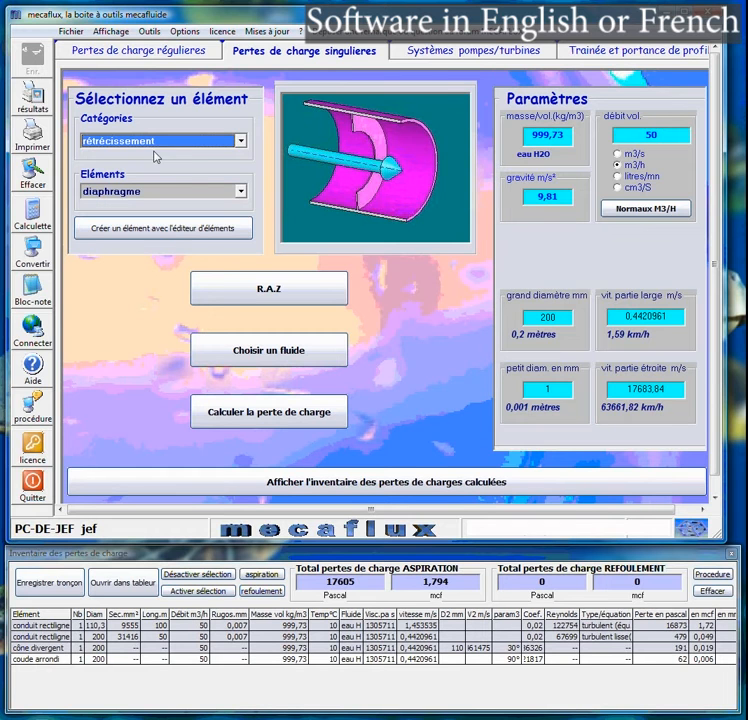
pyautogui.click(242, 142)
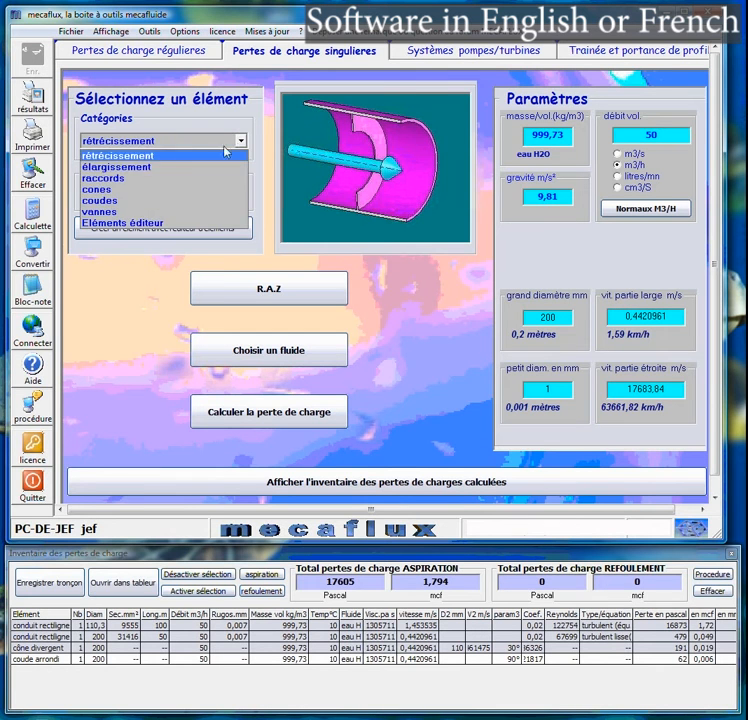
pyautogui.click(185, 164)
pyautogui.click(240, 142)
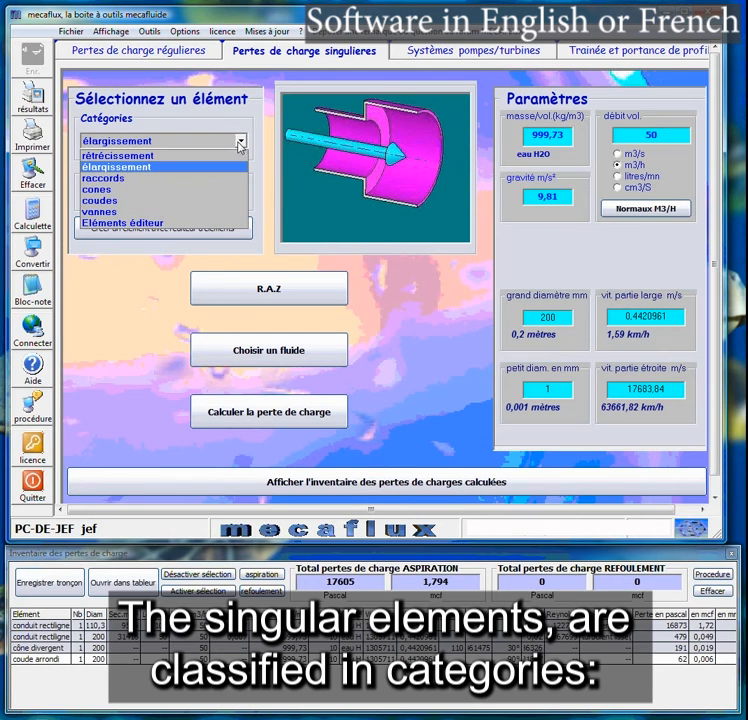
pyautogui.click(135, 86)
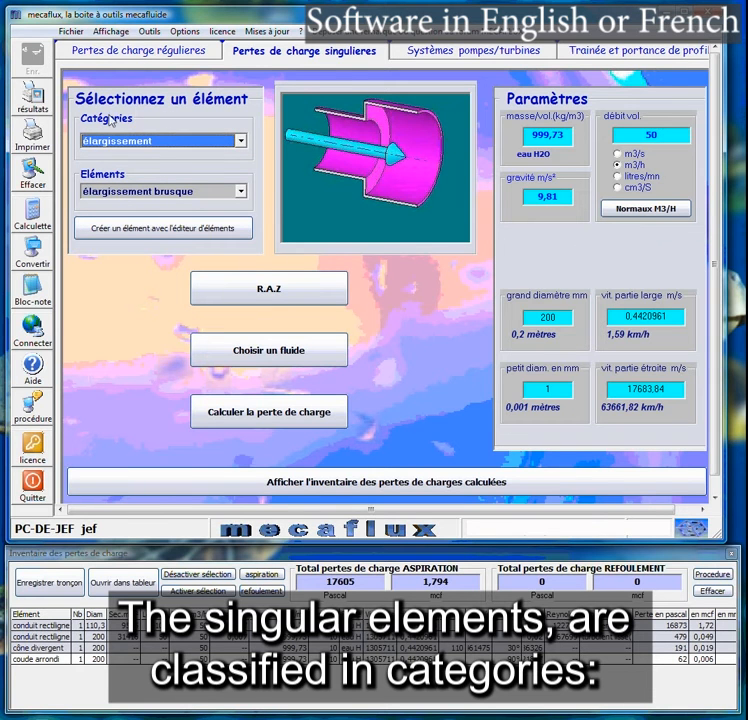
# - View the "rétrécissement brusque" and "départ de reservoir busque" elements in the rétrécissement category
pyautogui.click(240, 142)
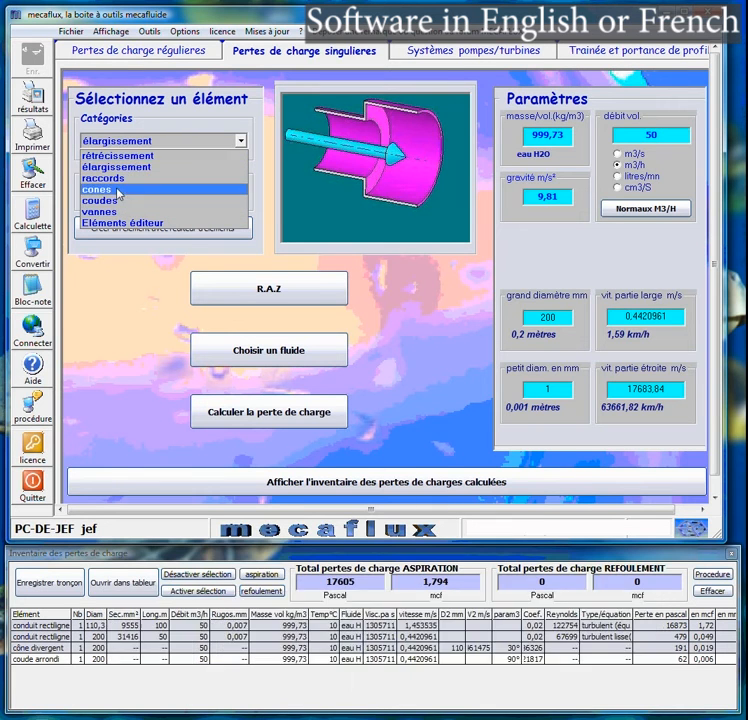
pyautogui.click(133, 156)
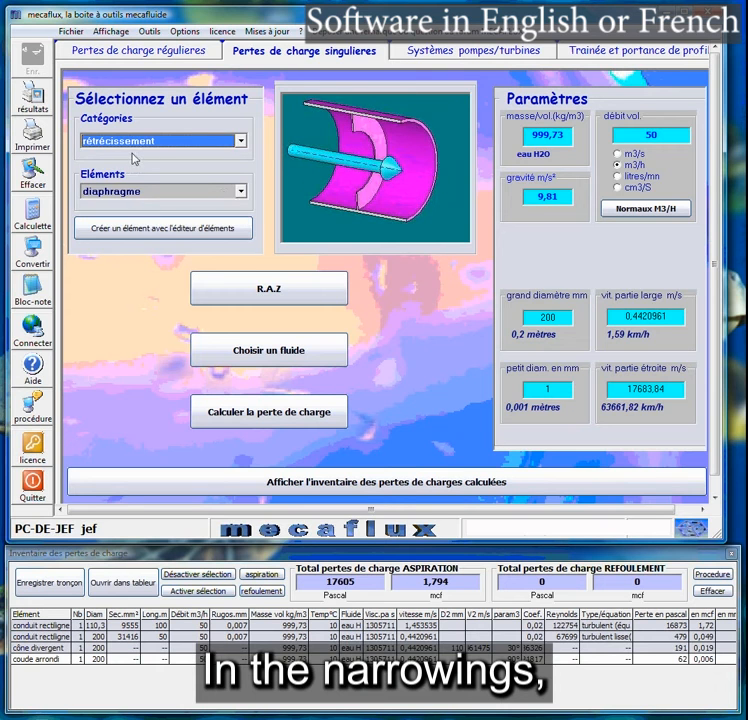
pyautogui.click(240, 192)
pyautogui.click(181, 217)
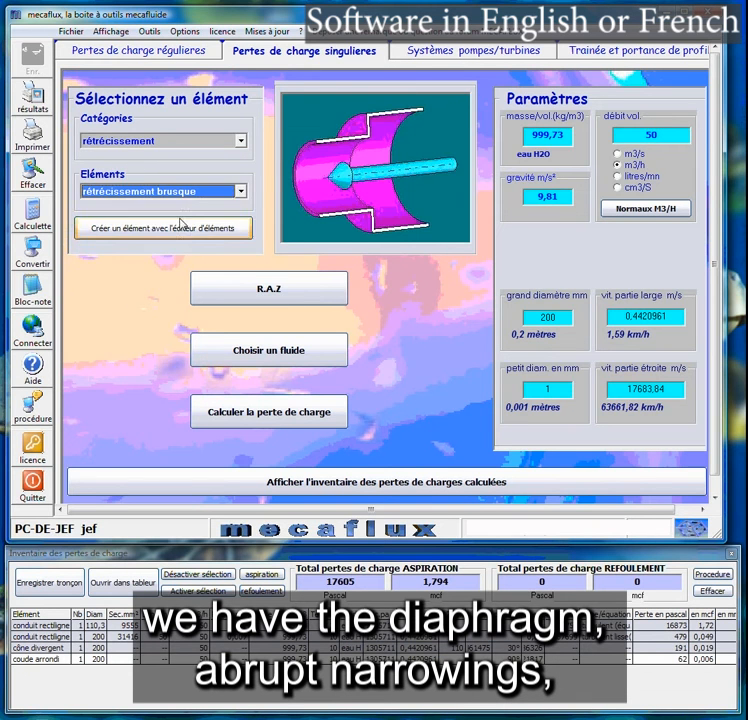
pyautogui.click(240, 191)
pyautogui.click(180, 228)
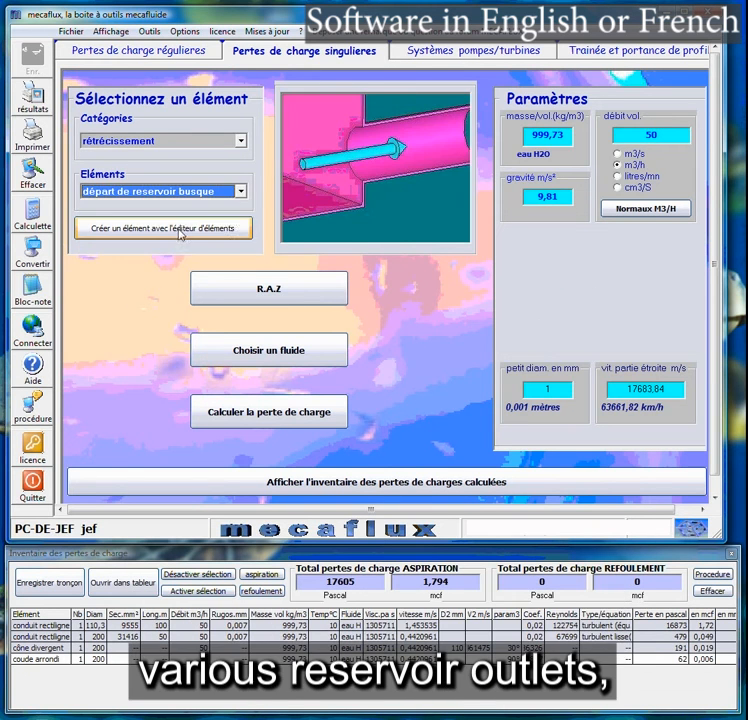
# - View the "départ de reservoir saillie" and "départ de reservoir profilé" elements in the rétrécissement category
pyautogui.click(240, 191)
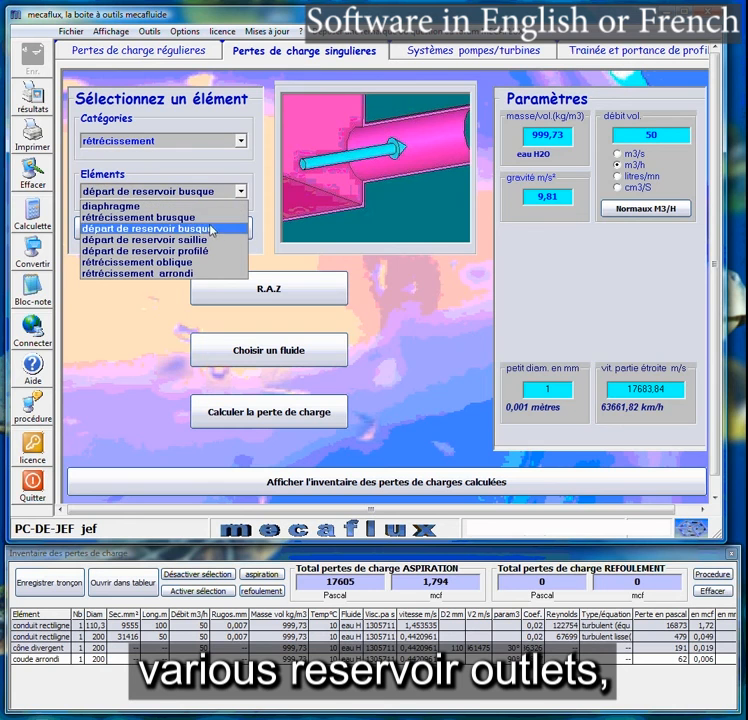
pyautogui.click(207, 240)
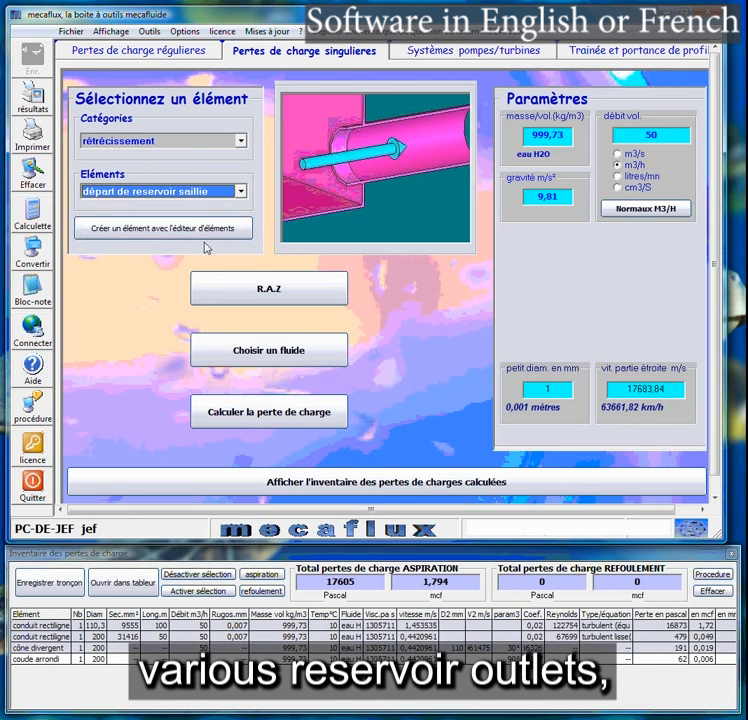
pyautogui.click(240, 193)
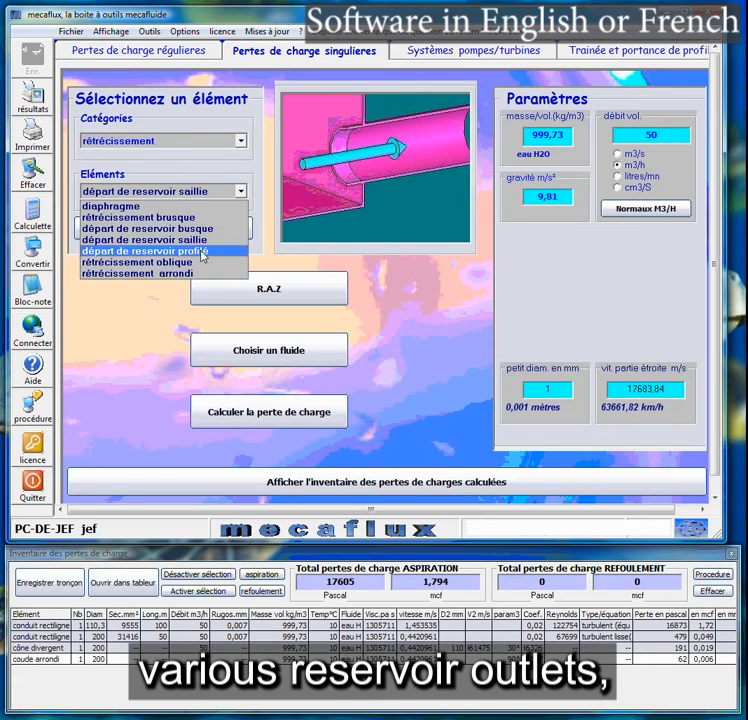
pyautogui.click(205, 250)
# - View the "rétrécissement oblique" and "rétrécissement arrondi" elements, dismissing the angle and radius warnings
pyautogui.click(241, 191)
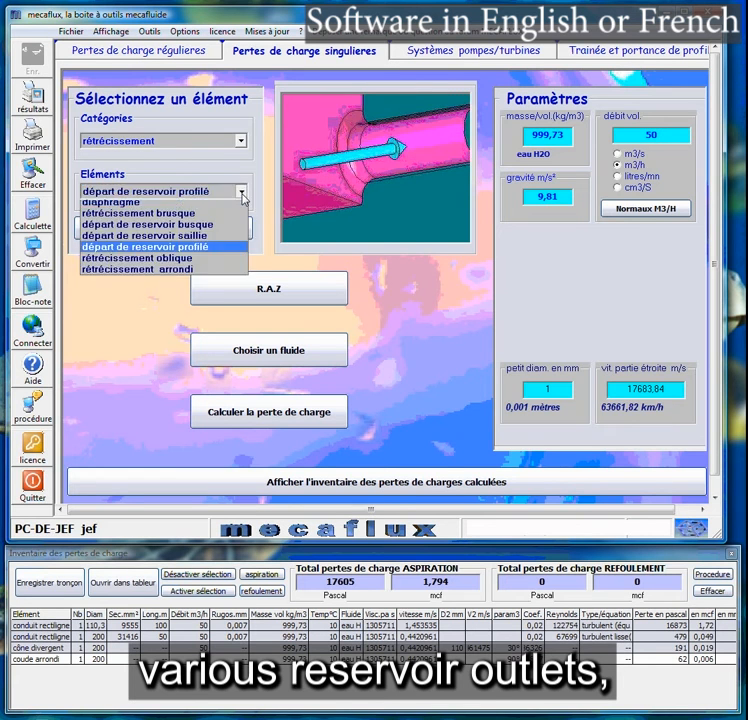
pyautogui.click(199, 261)
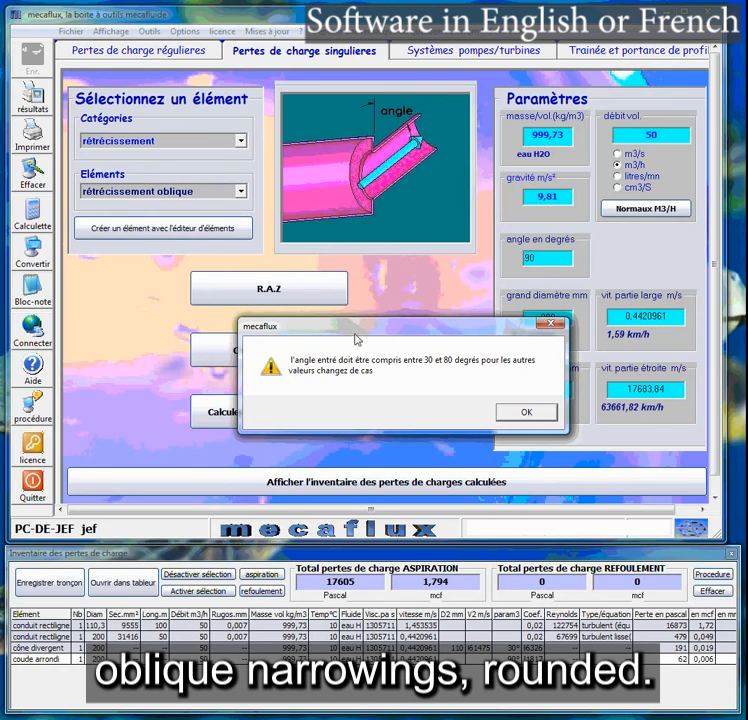
pyautogui.click(505, 410)
pyautogui.click(240, 193)
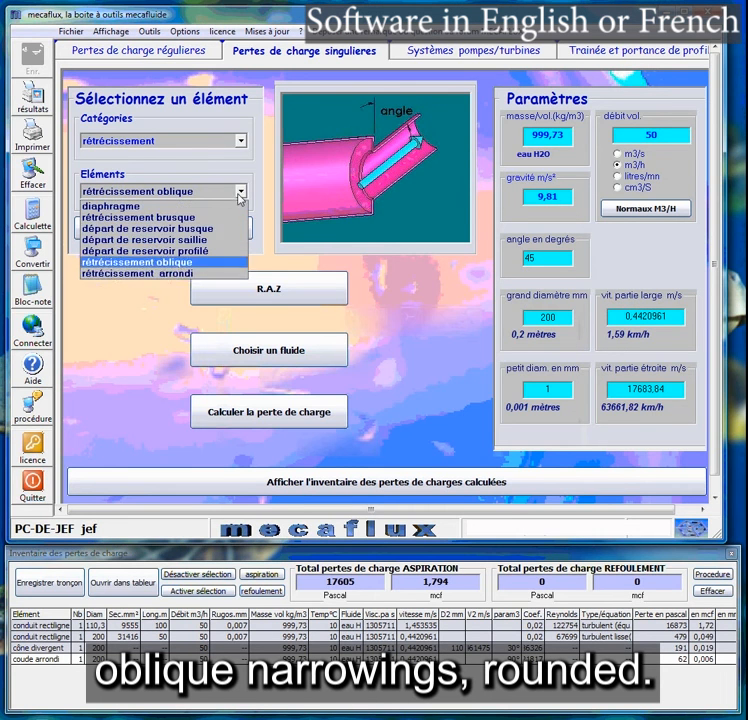
pyautogui.click(189, 273)
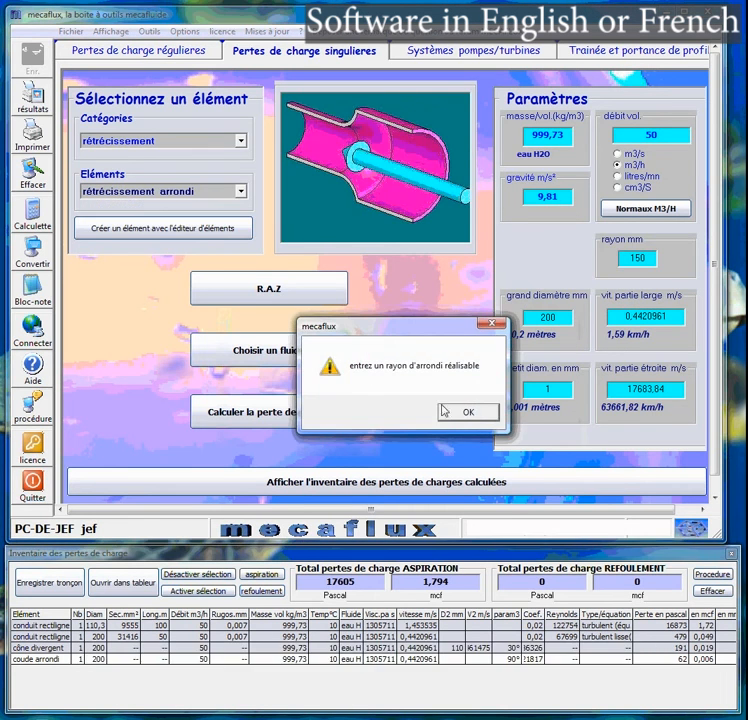
pyautogui.click(468, 413)
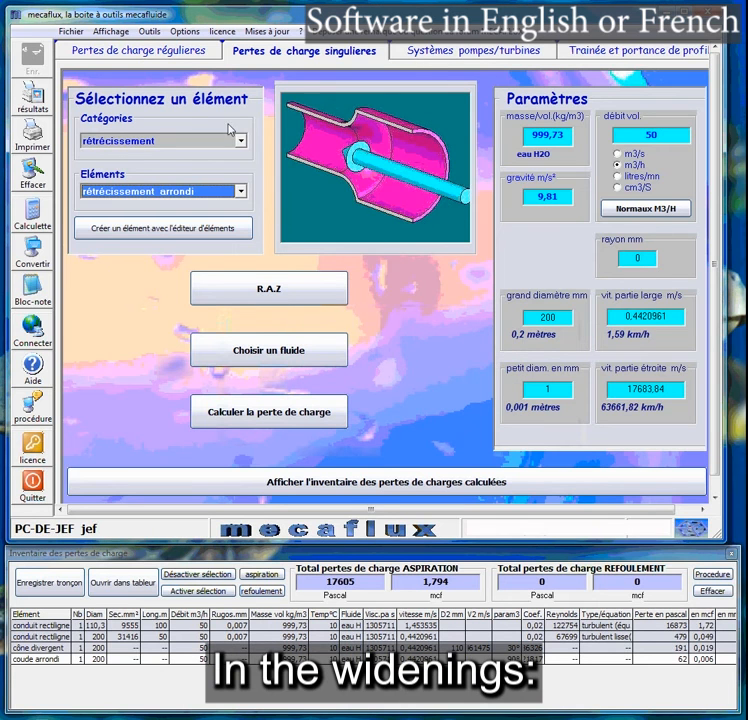
# - Switch to the élargissement category and view its "entrée de reservoir" and "élargissement brusque" elements
pyautogui.click(238, 140)
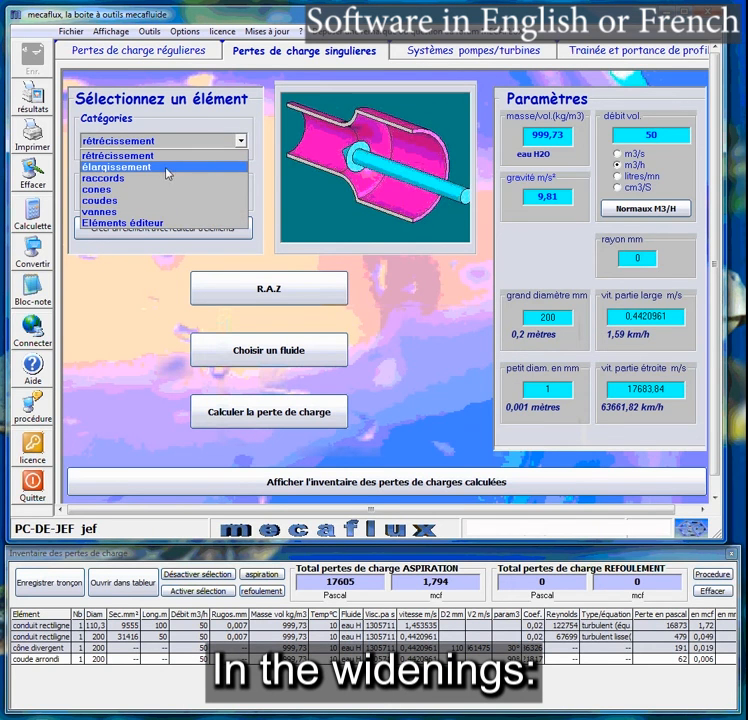
pyautogui.click(166, 168)
pyautogui.click(240, 196)
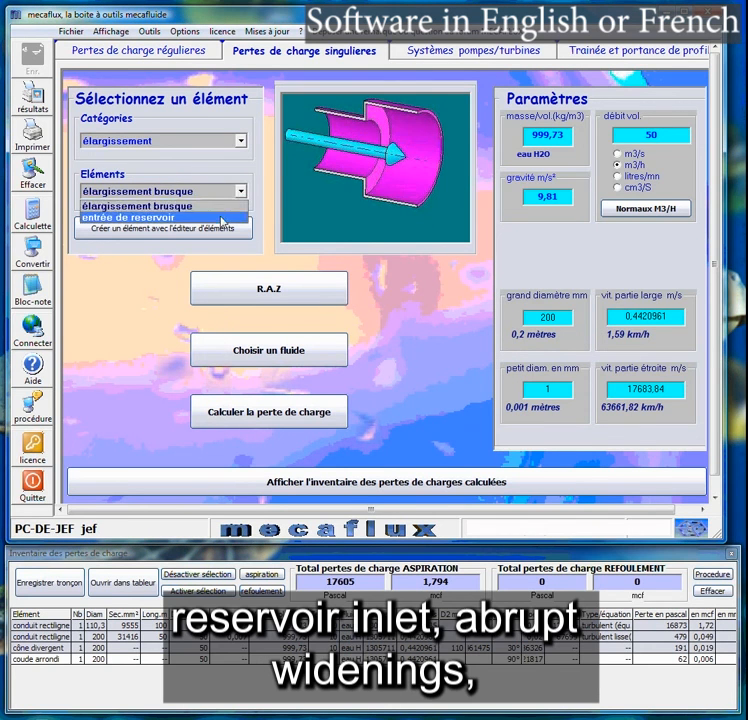
pyautogui.click(236, 215)
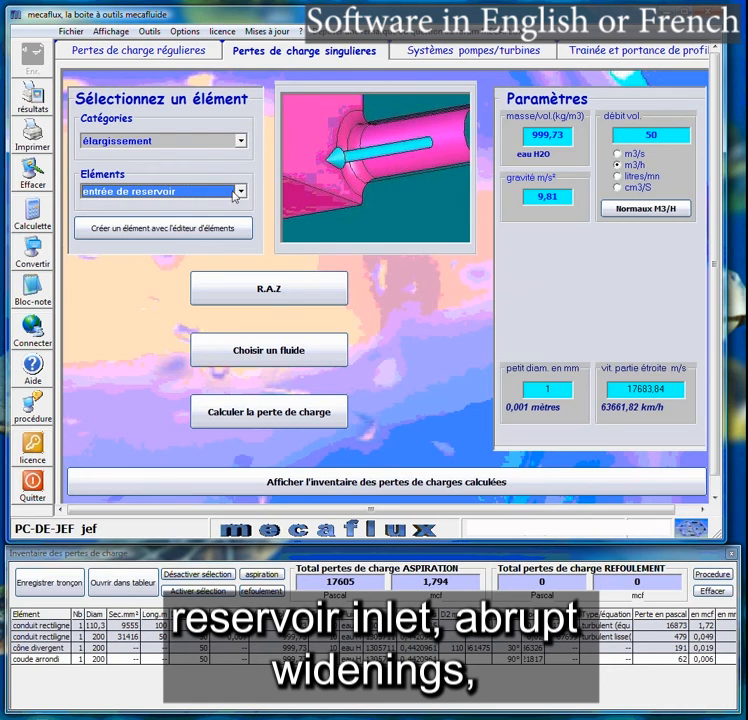
pyautogui.click(226, 190)
pyautogui.click(222, 207)
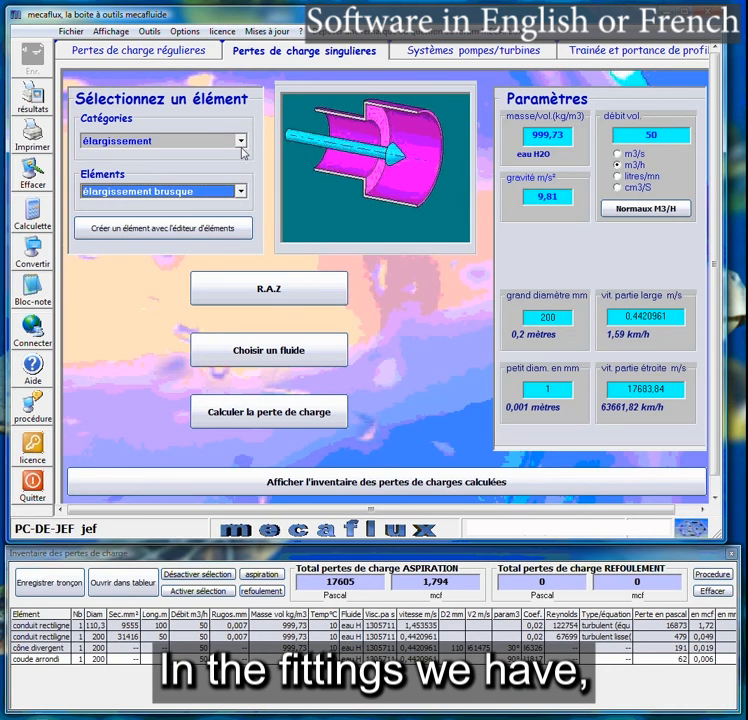
# - Switch to the raccords category and view its "départ oblique" and acute "ammenée/départ oblique" junctions
pyautogui.click(240, 141)
pyautogui.click(190, 177)
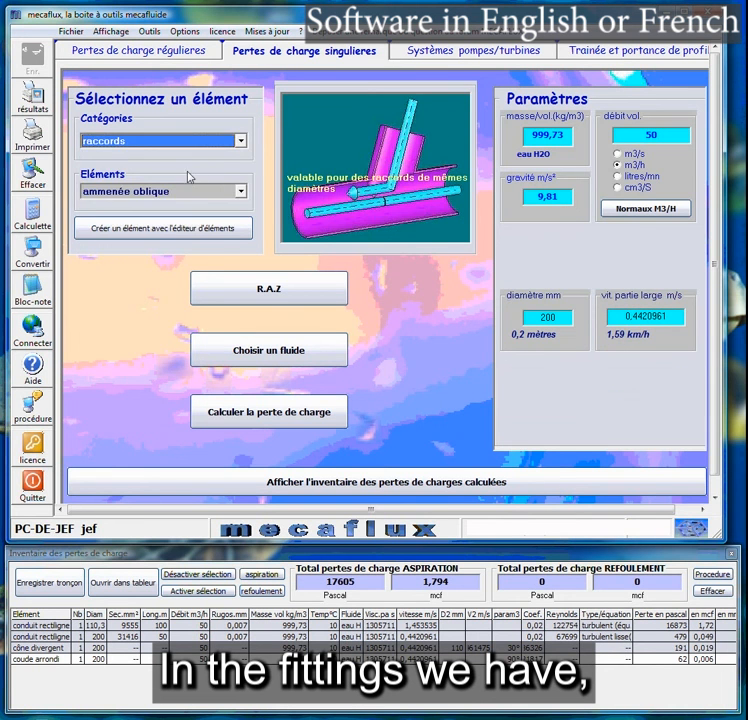
pyautogui.click(240, 192)
pyautogui.click(213, 217)
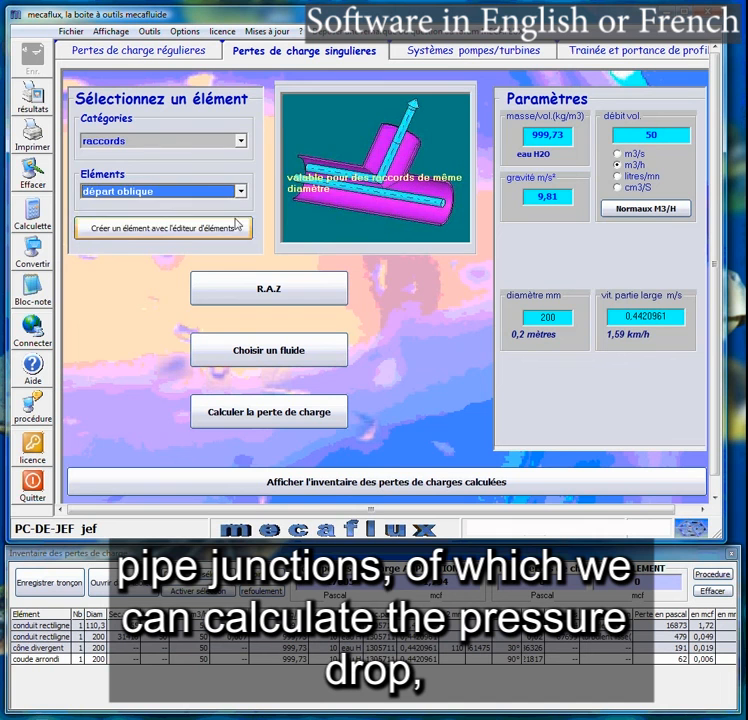
pyautogui.click(241, 191)
pyautogui.click(213, 229)
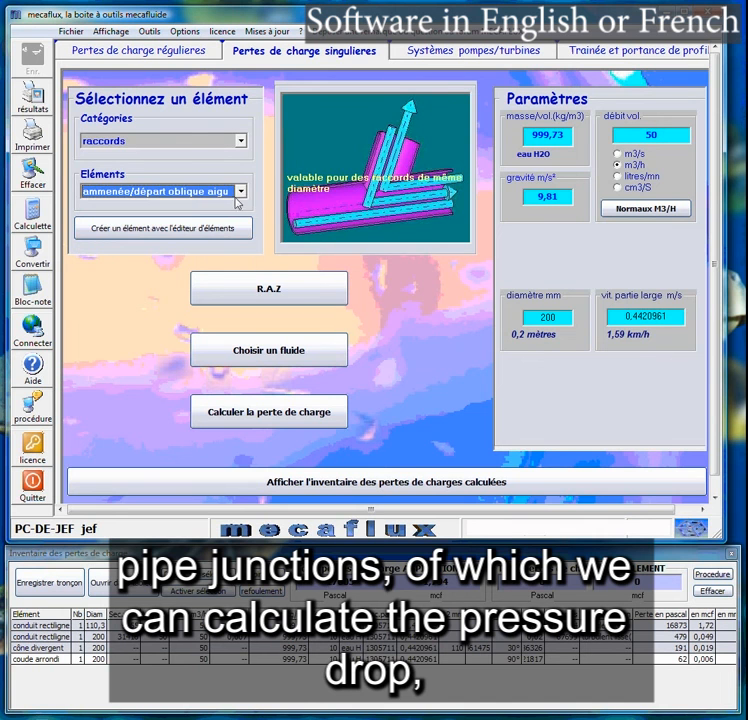
# - View the remaining raccords junctions, including "amenée/départ perpendiculaire" and "passage de perpendiculaire"
pyautogui.click(241, 191)
pyautogui.click(193, 241)
pyautogui.click(241, 191)
pyautogui.click(177, 266)
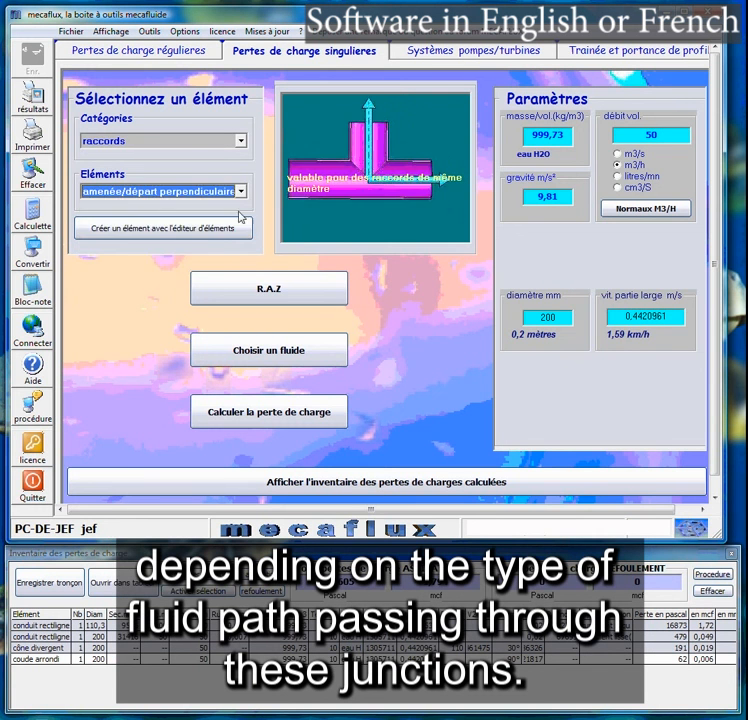
pyautogui.click(241, 191)
pyautogui.click(211, 272)
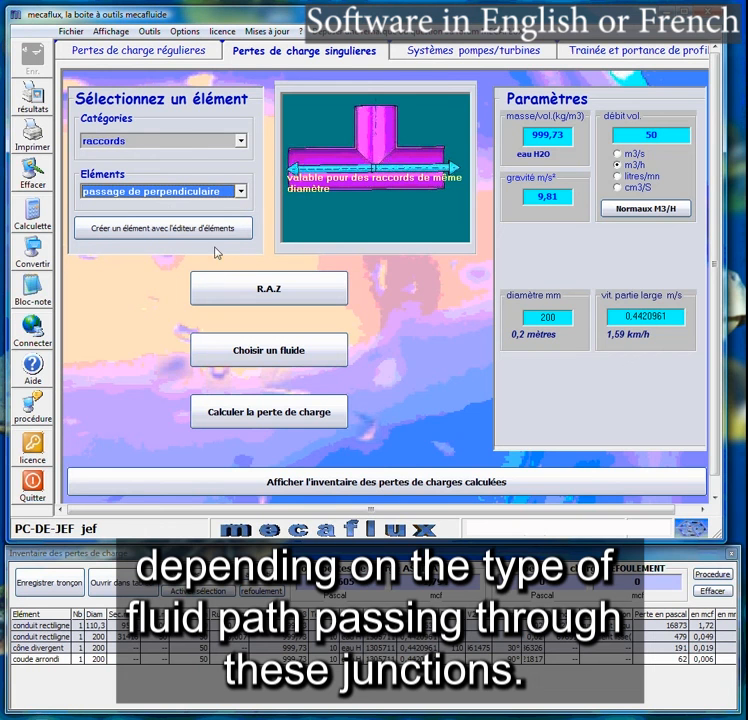
# - Switch to the cones category and view its divergent and convergent cone elements
pyautogui.click(241, 146)
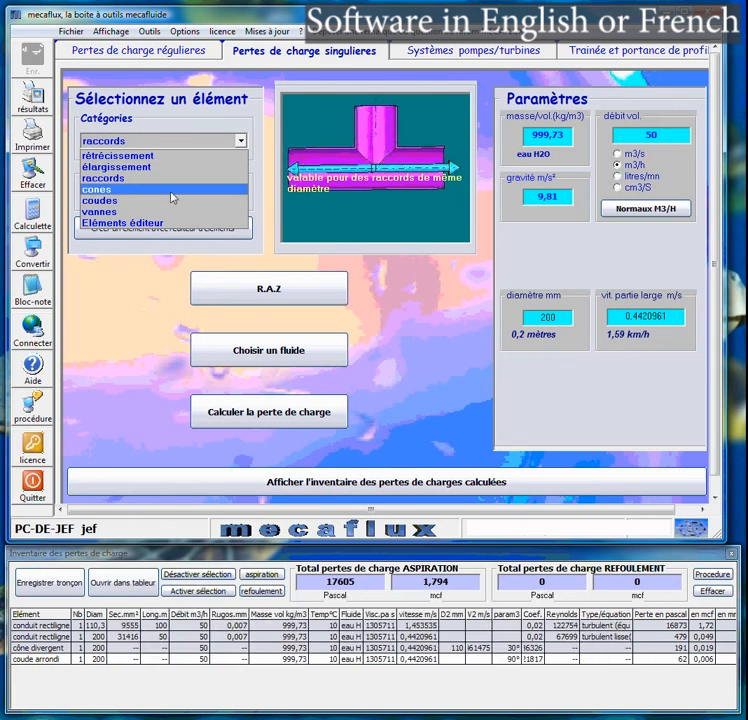
pyautogui.click(171, 199)
pyautogui.click(240, 191)
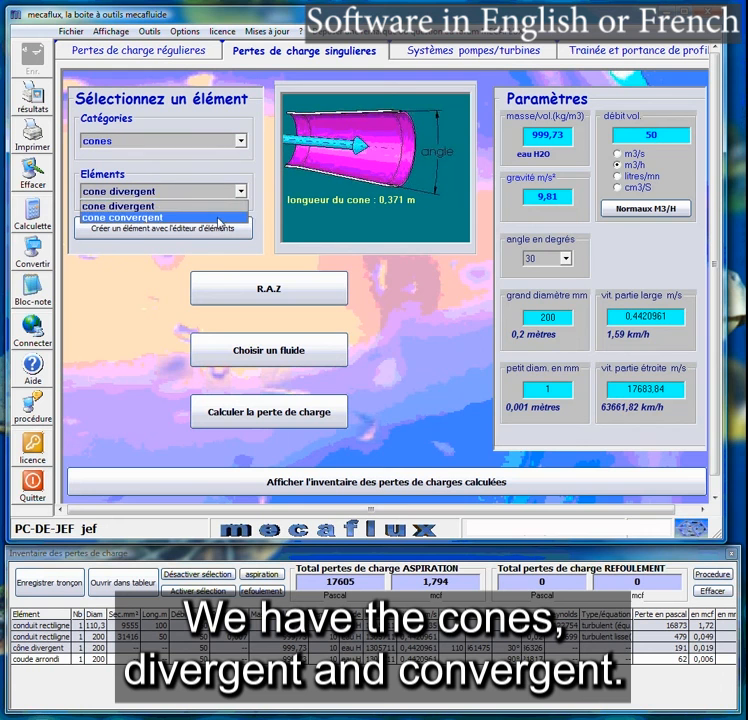
pyautogui.click(220, 217)
pyautogui.click(522, 414)
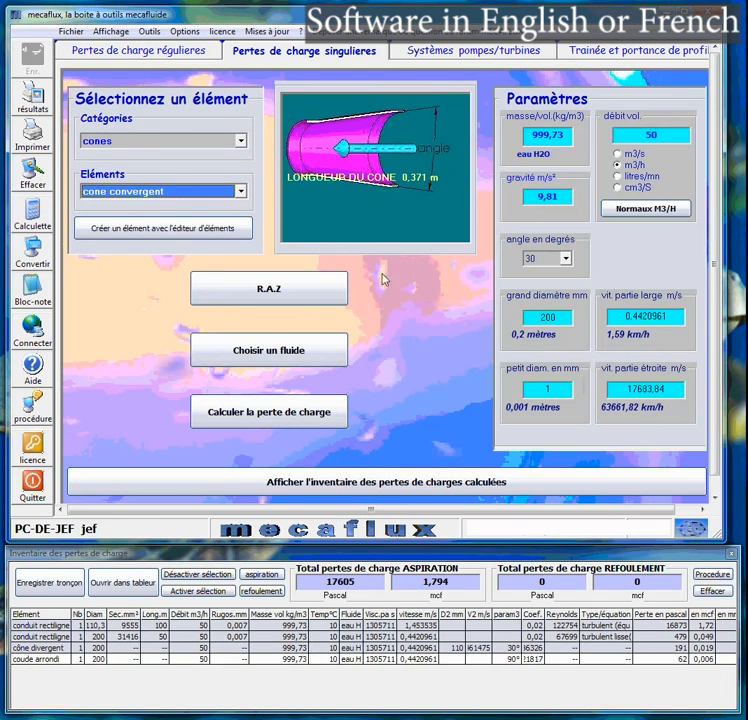
# - Switch to the coudes category and view the "coude arrondi" and "coude à angles vifs" elements
pyautogui.click(242, 143)
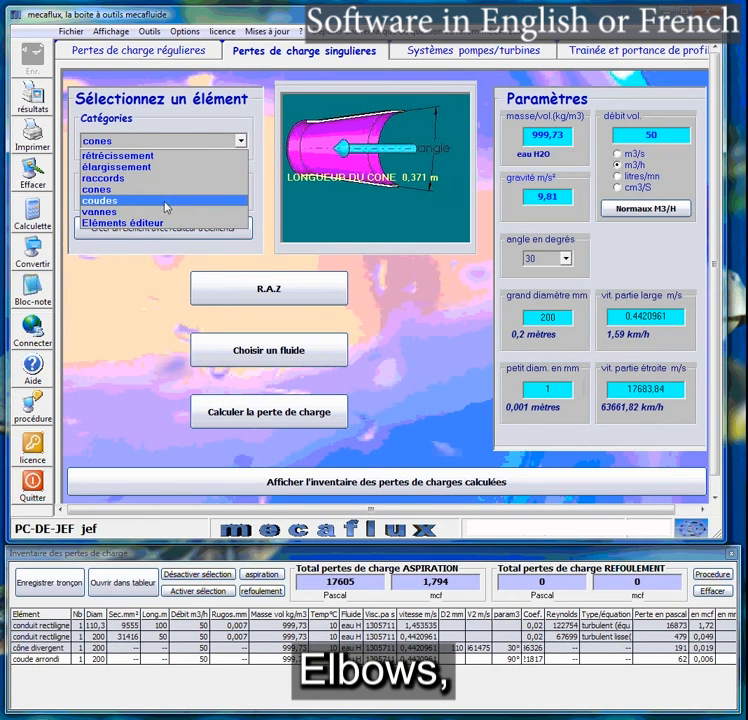
pyautogui.click(172, 202)
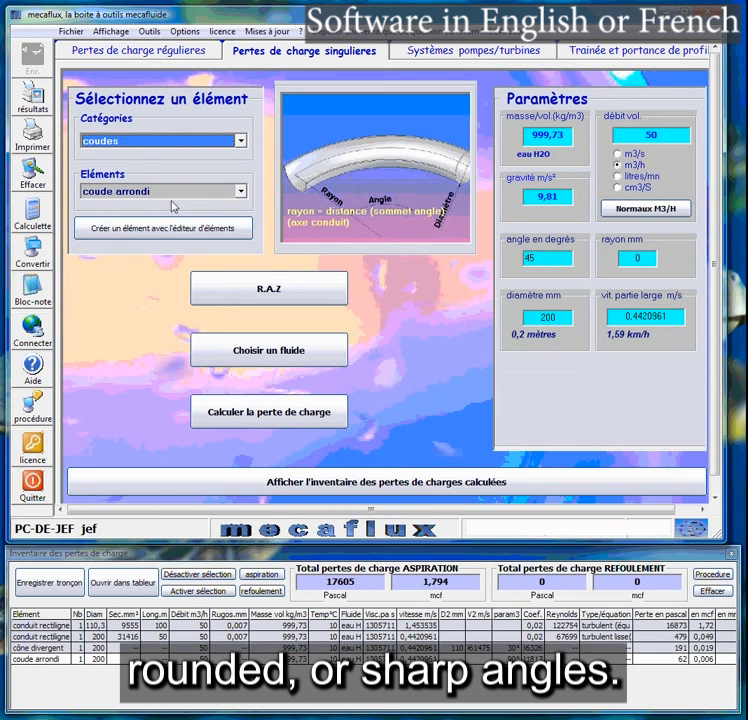
pyautogui.click(240, 194)
pyautogui.click(196, 217)
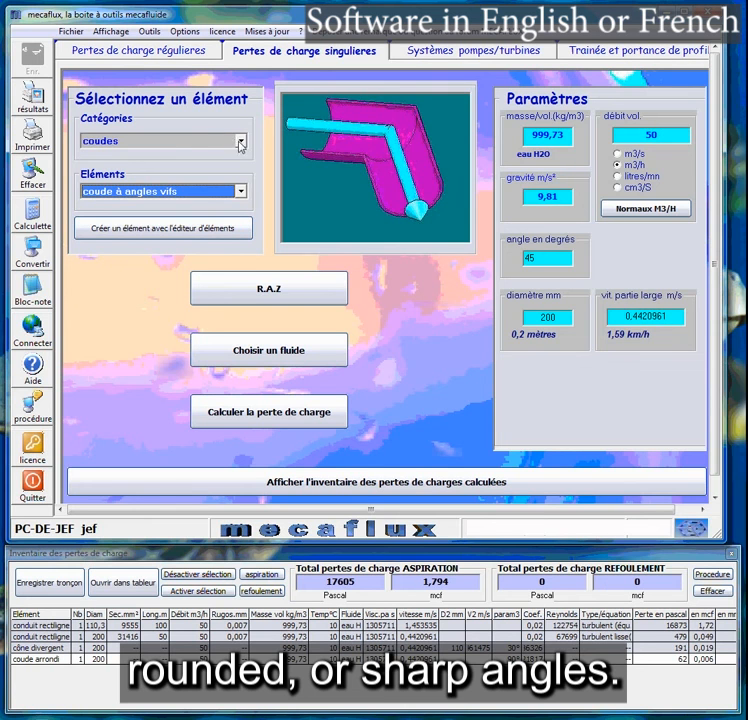
# - Switch to the vannes category and view the "robinet à boisseau", "vanne papillon" and "vanne opercule" elements
pyautogui.click(240, 145)
pyautogui.click(172, 216)
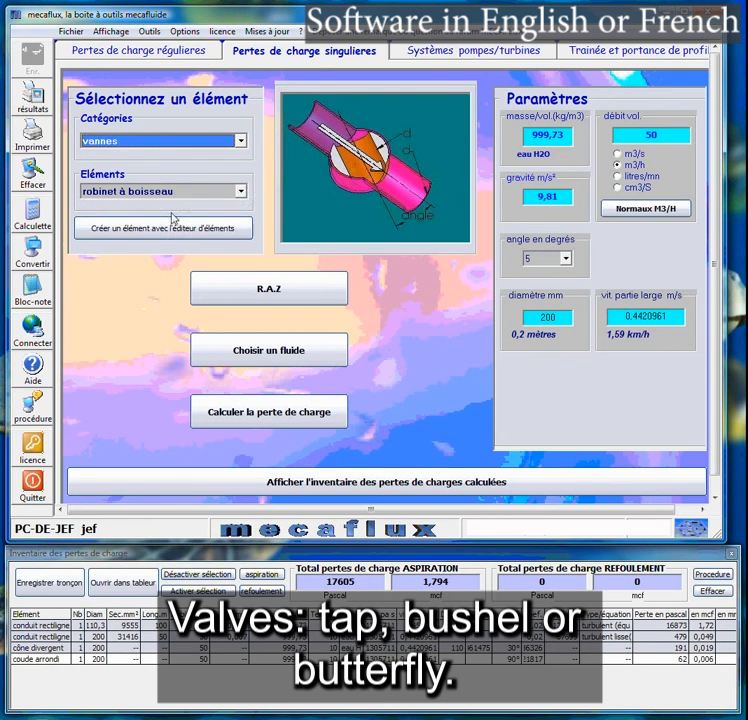
pyautogui.click(241, 189)
pyautogui.click(214, 218)
pyautogui.click(220, 191)
pyautogui.click(224, 207)
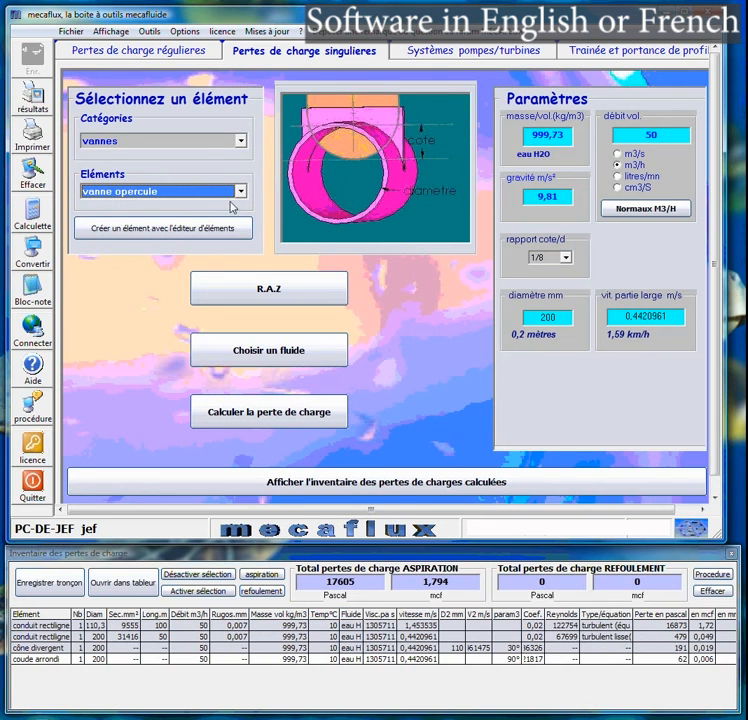
# - Look through the category list down to "Eléments éditeur" and keep the vannes category selected
pyautogui.click(240, 193)
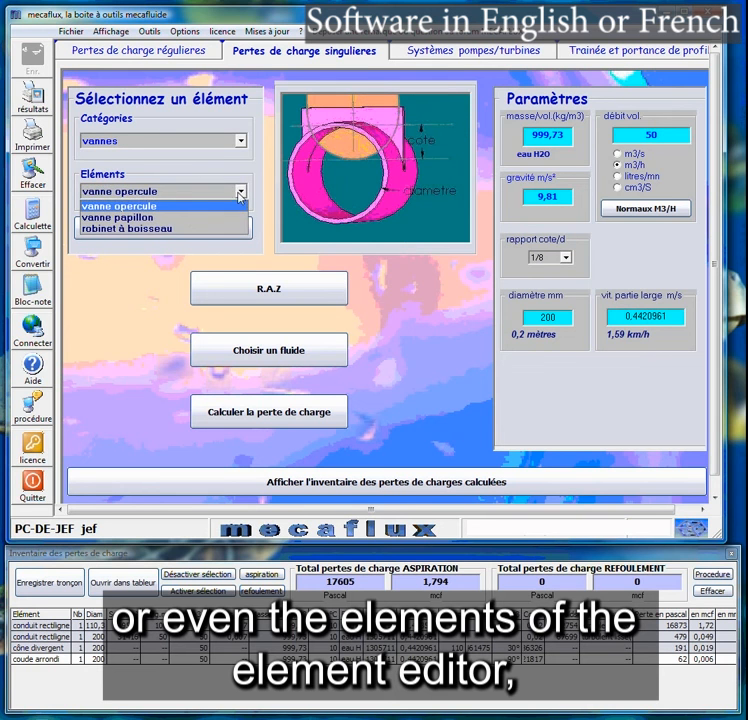
pyautogui.click(241, 141)
pyautogui.click(241, 141)
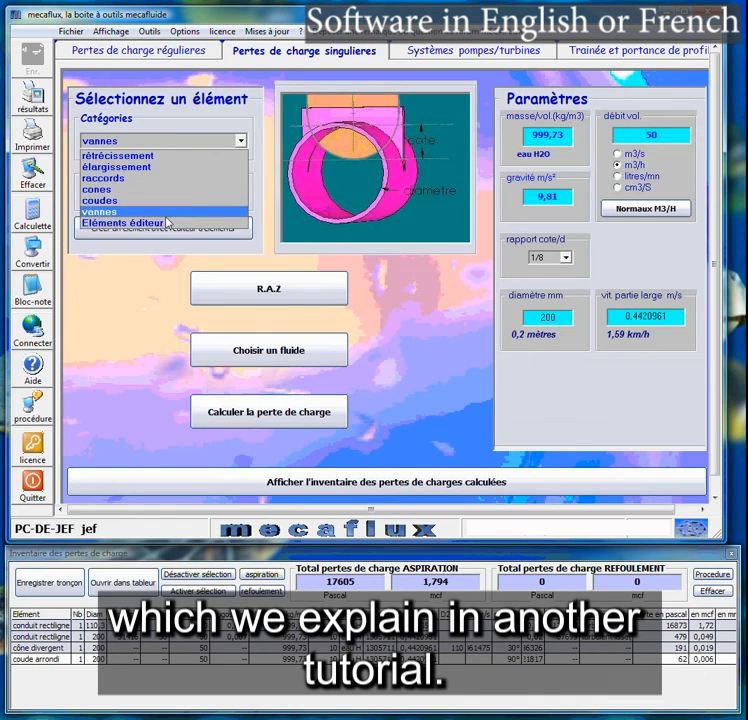
pyautogui.click(178, 211)
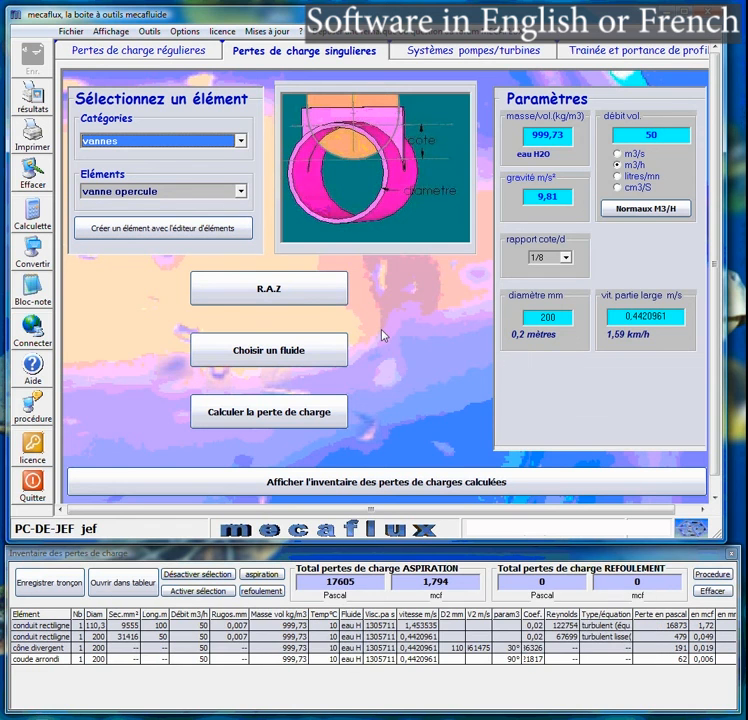